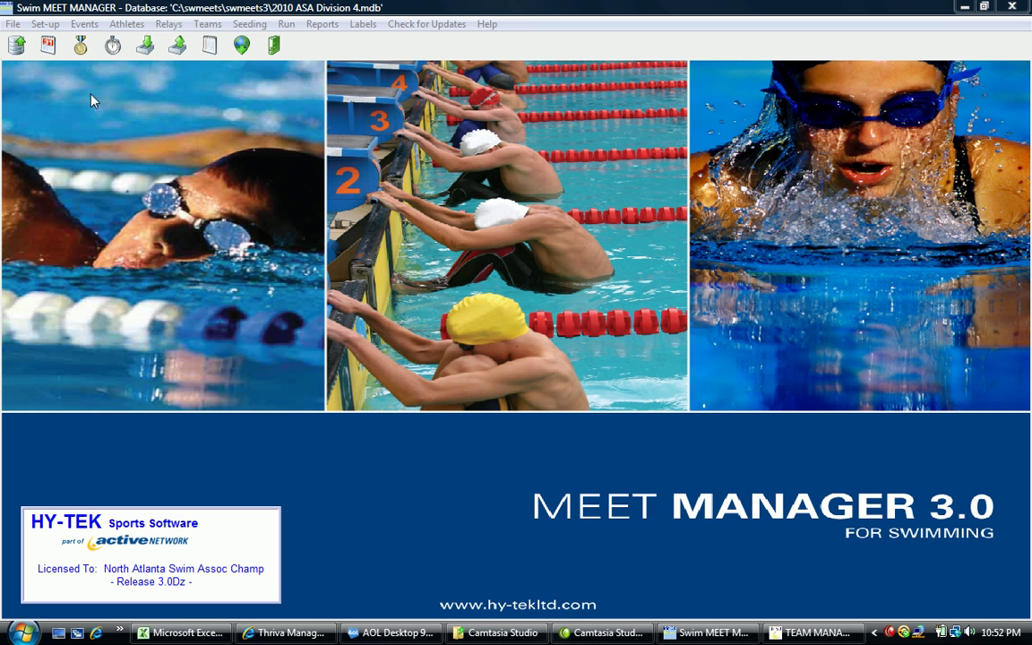
Open the records of the meet's events and add a record tag named "Team Record" with the flag #.
{"action": "left_click", "coordinate": [84, 25]}
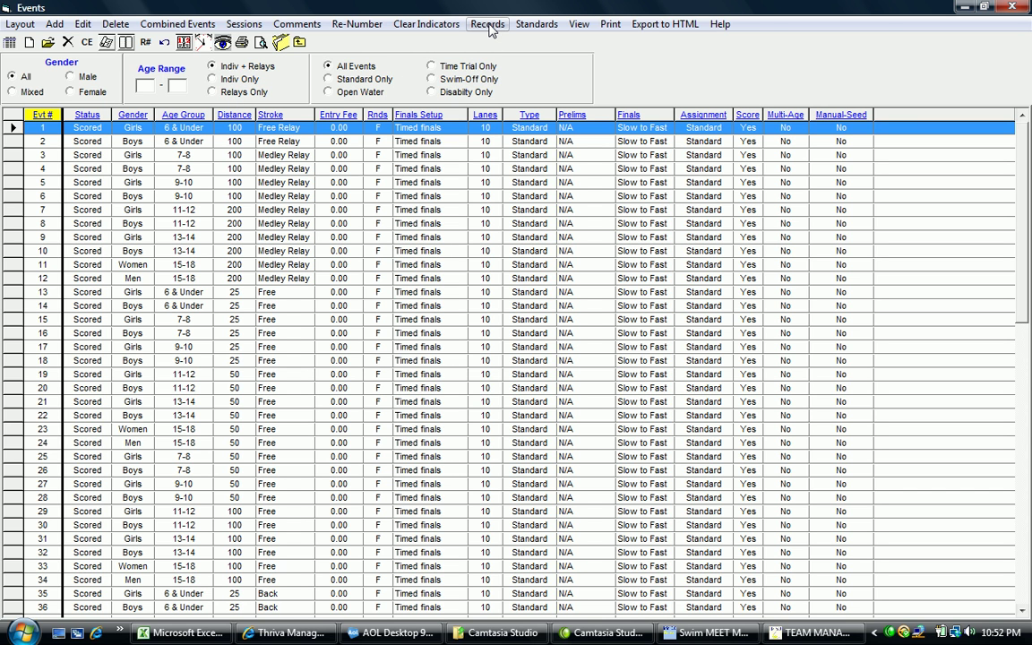
{"action": "left_click", "coordinate": [488, 25]}
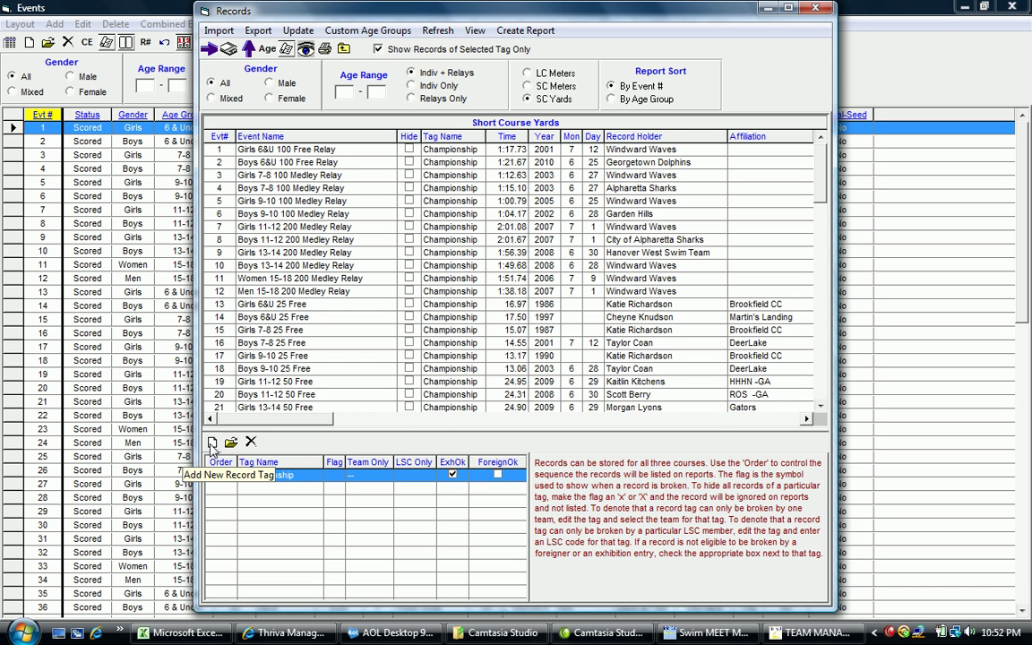
{"action": "left_click", "coordinate": [212, 443]}
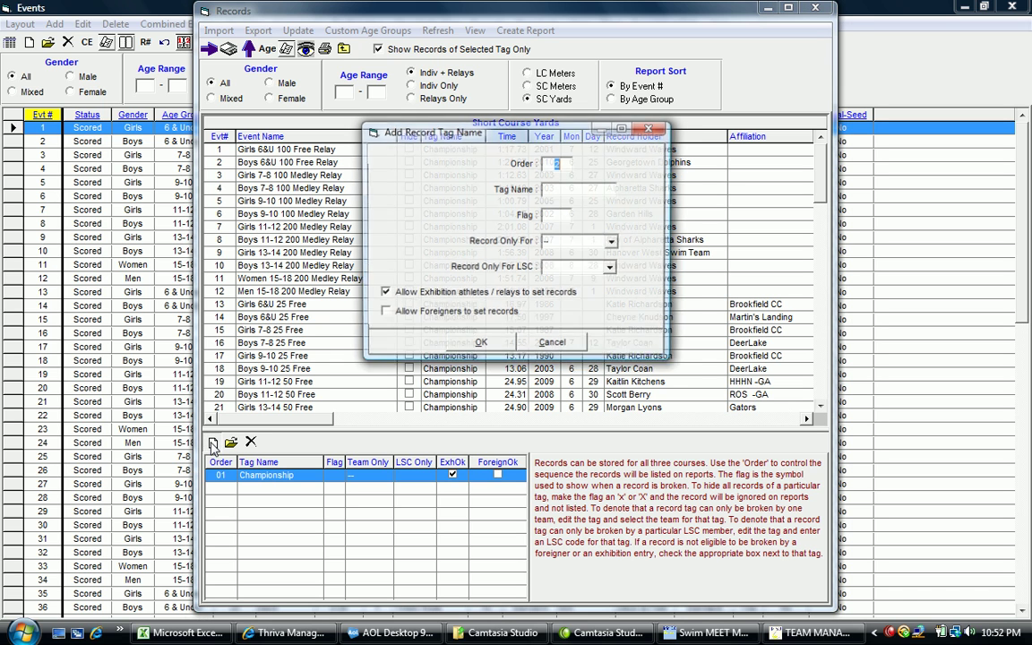
{"action": "left_click", "coordinate": [559, 193]}
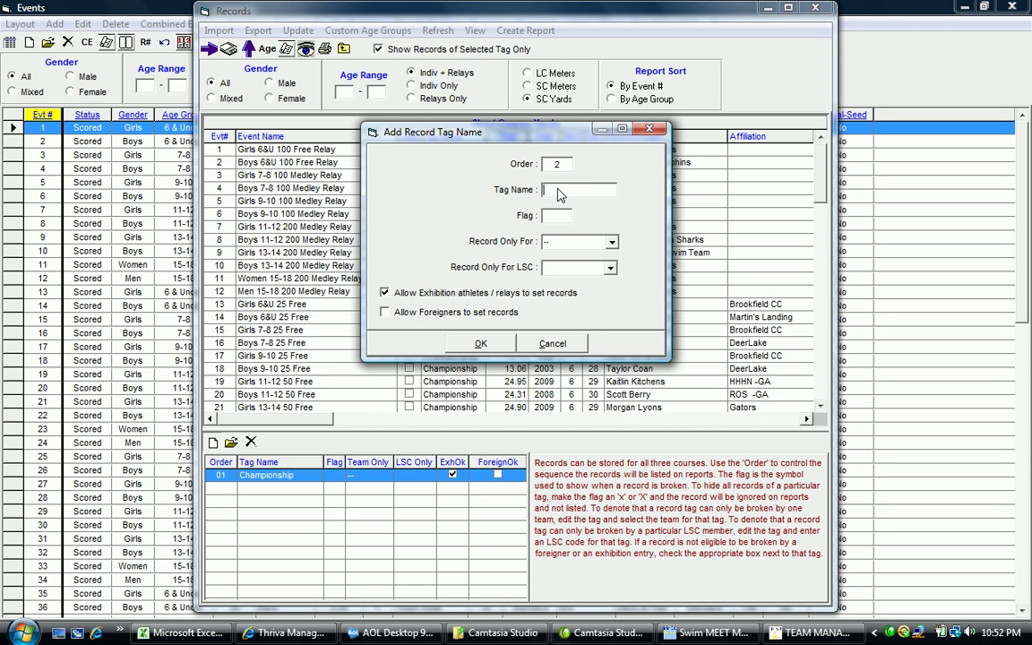
{"action": "type", "text": "Team Record"}
{"action": "key", "text": "Tab"}
{"action": "type", "text": "#"}
Restrict the new Team Record tag to the BWH team, Brookwood Hills Swim Team, and save the tag.
{"action": "left_click", "coordinate": [612, 244]}
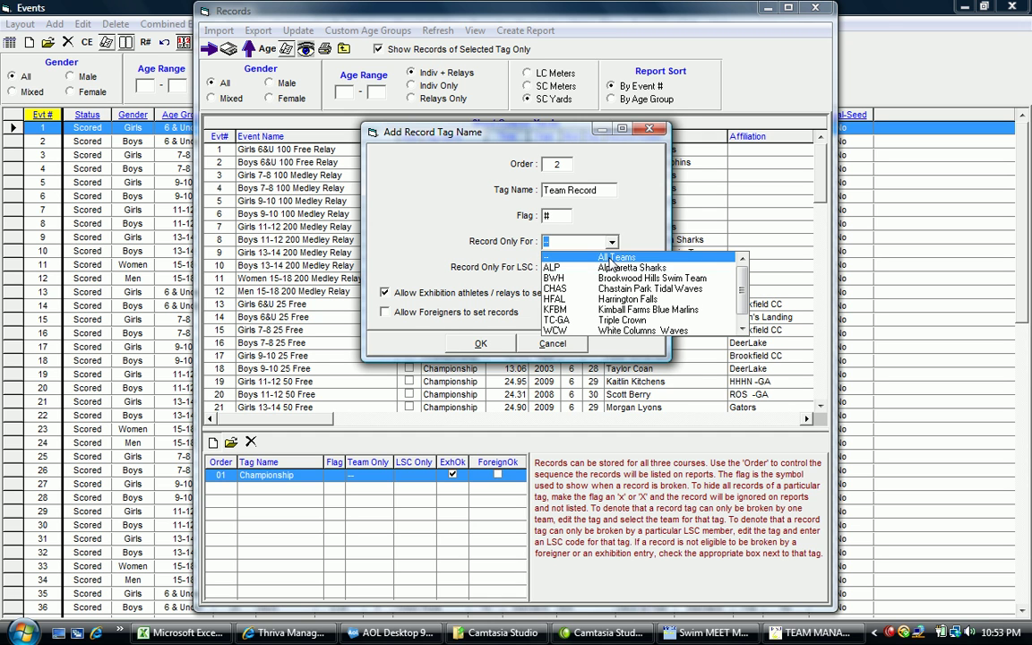
{"action": "left_click", "coordinate": [612, 244]}
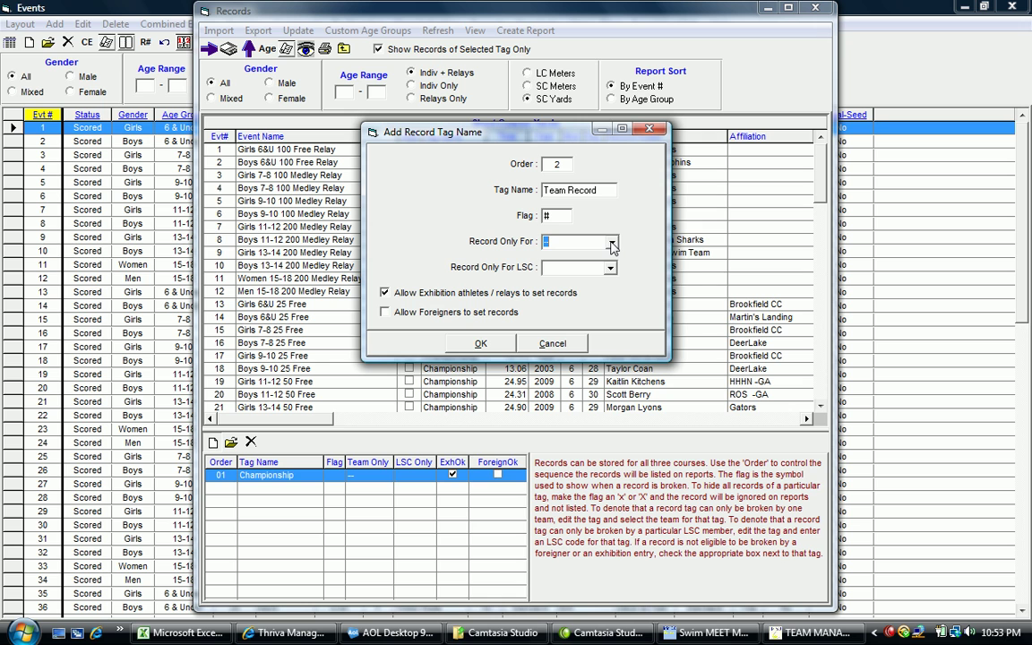
{"action": "left_click", "coordinate": [612, 243]}
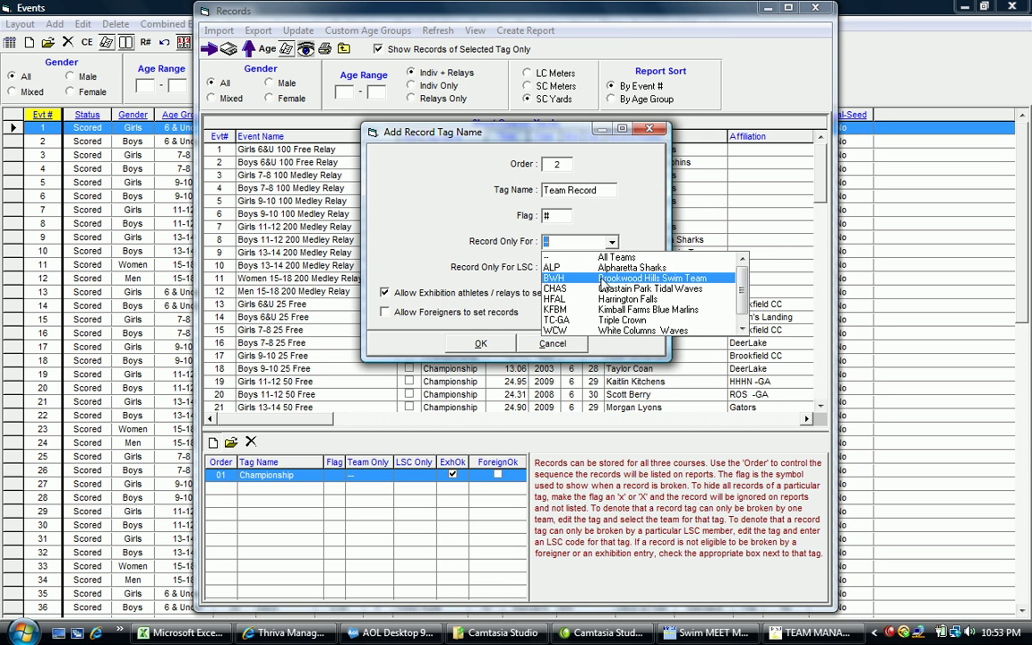
{"action": "left_click", "coordinate": [603, 280]}
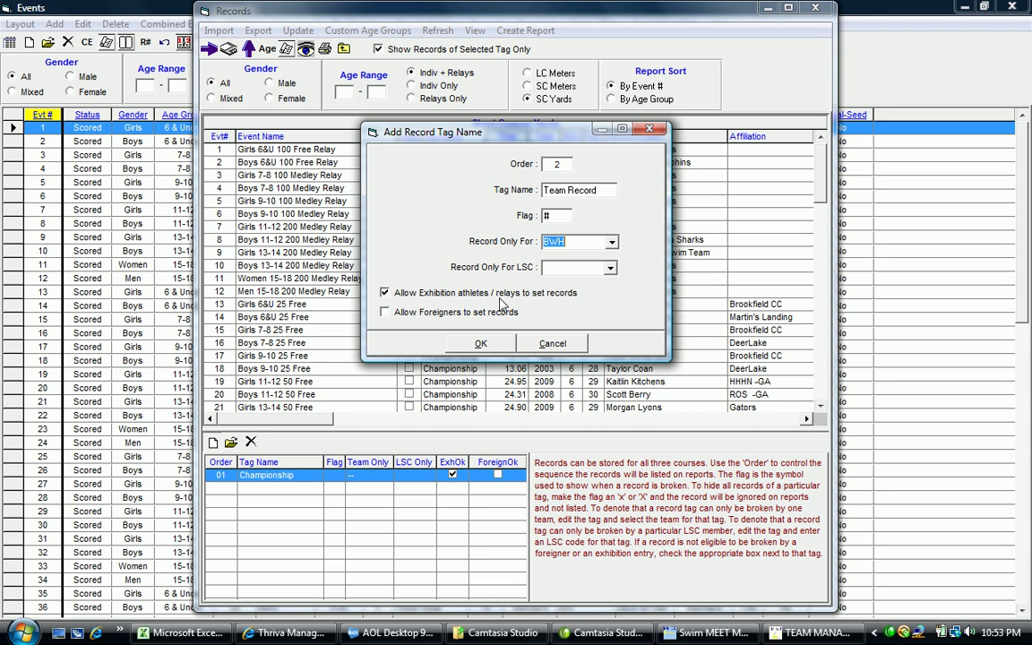
{"action": "left_click", "coordinate": [481, 344]}
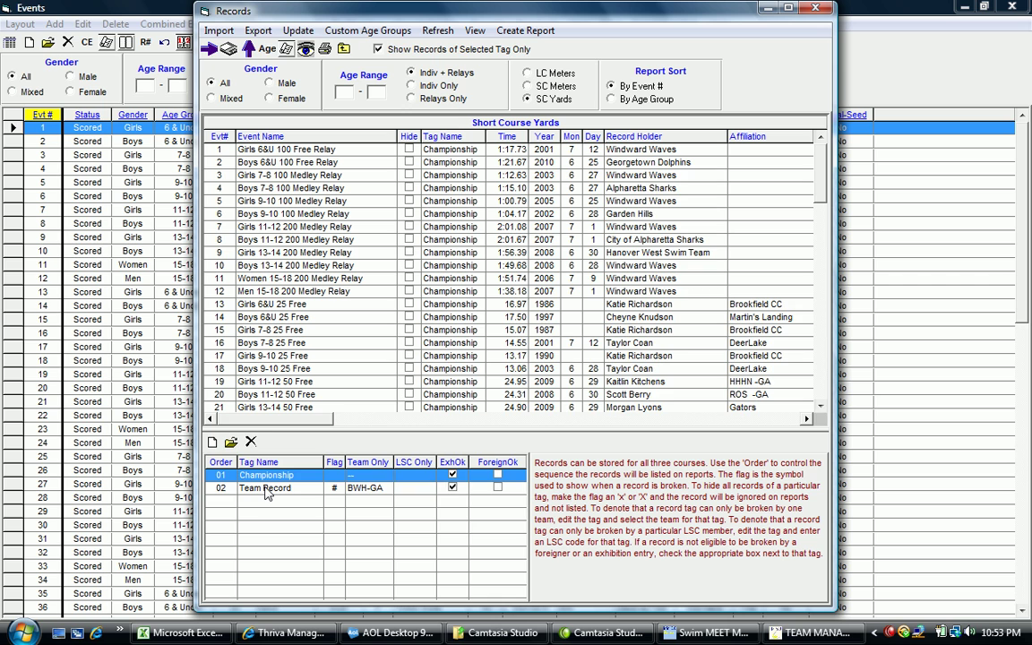
List the records of the Team Record tag and widen the Records window to include the Relay Names column.
{"action": "left_click", "coordinate": [267, 491]}
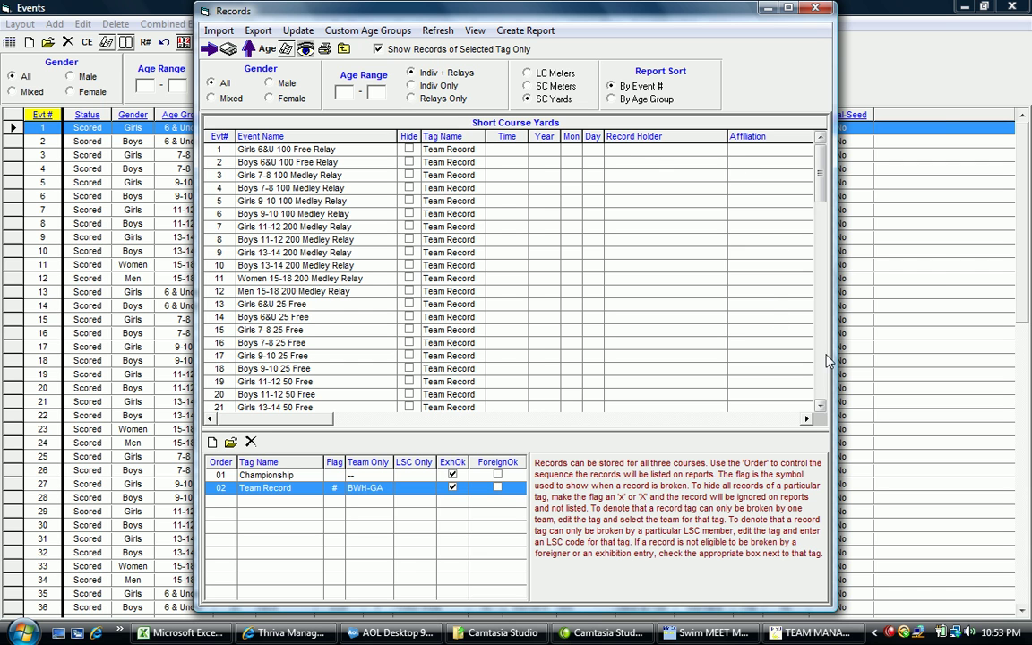
{"action": "left_click_drag", "start_coordinate": [835, 361], "coordinate": [964, 358]}
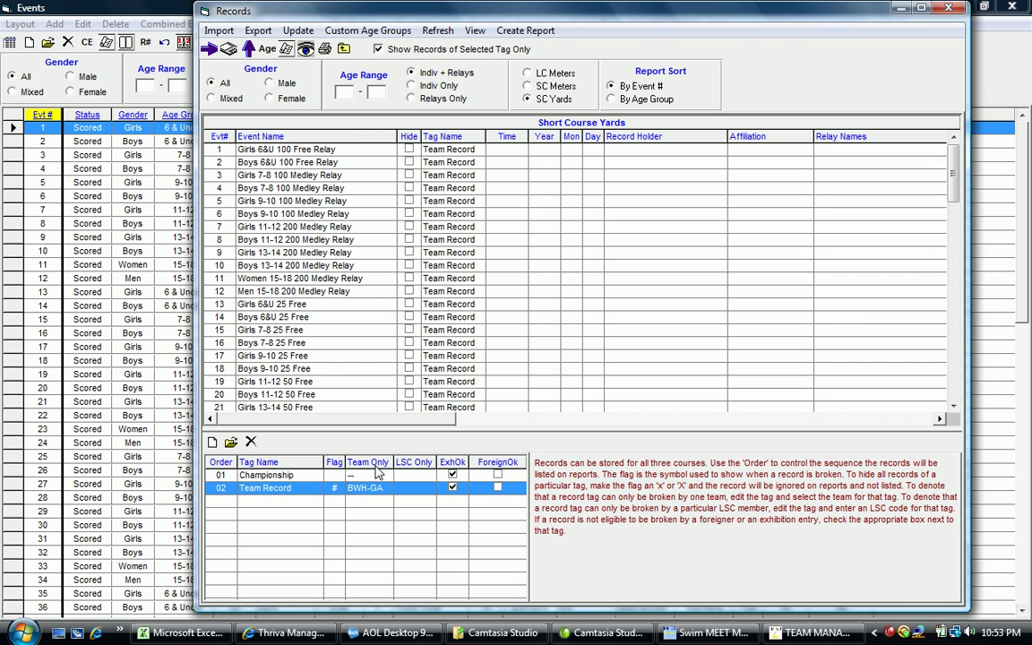
Select the Championship tag and run the record update for it.
{"action": "left_click", "coordinate": [316, 477]}
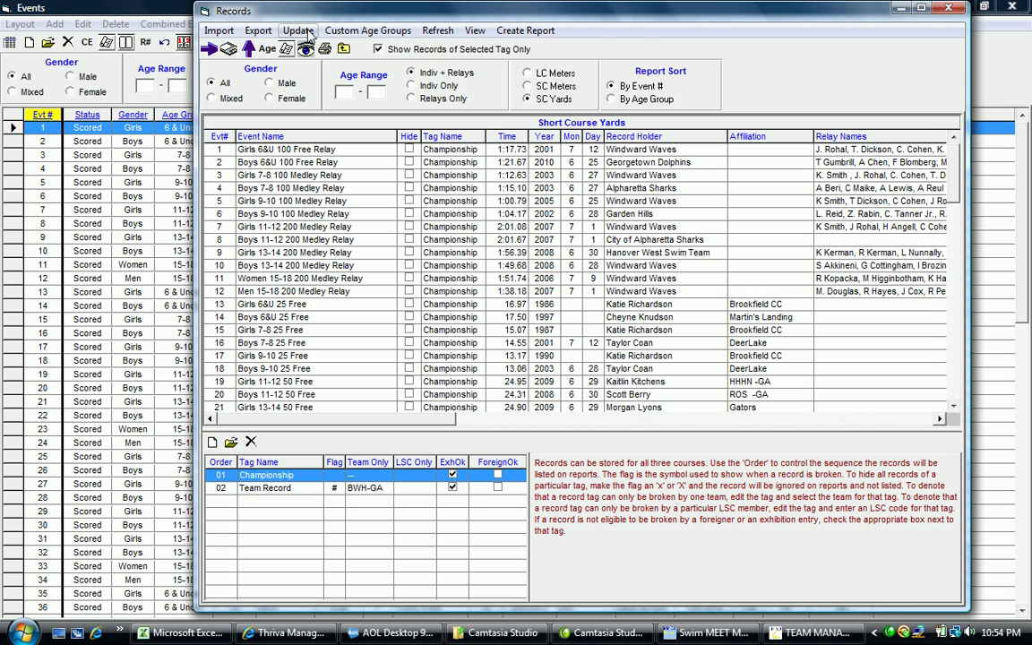
{"action": "left_click", "coordinate": [308, 34]}
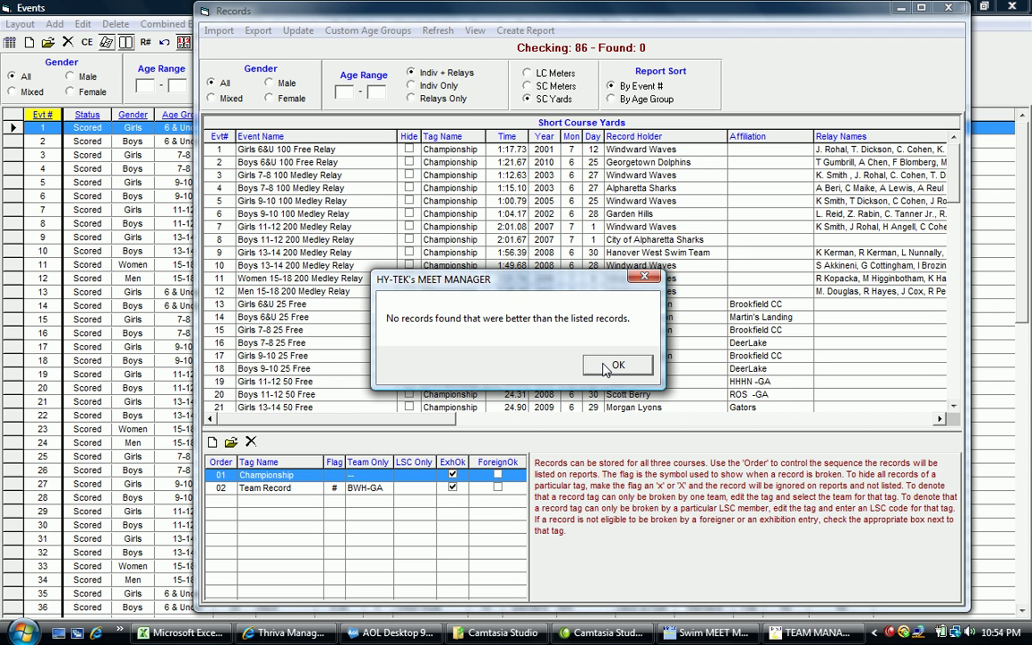
{"action": "left_click", "coordinate": [606, 366]}
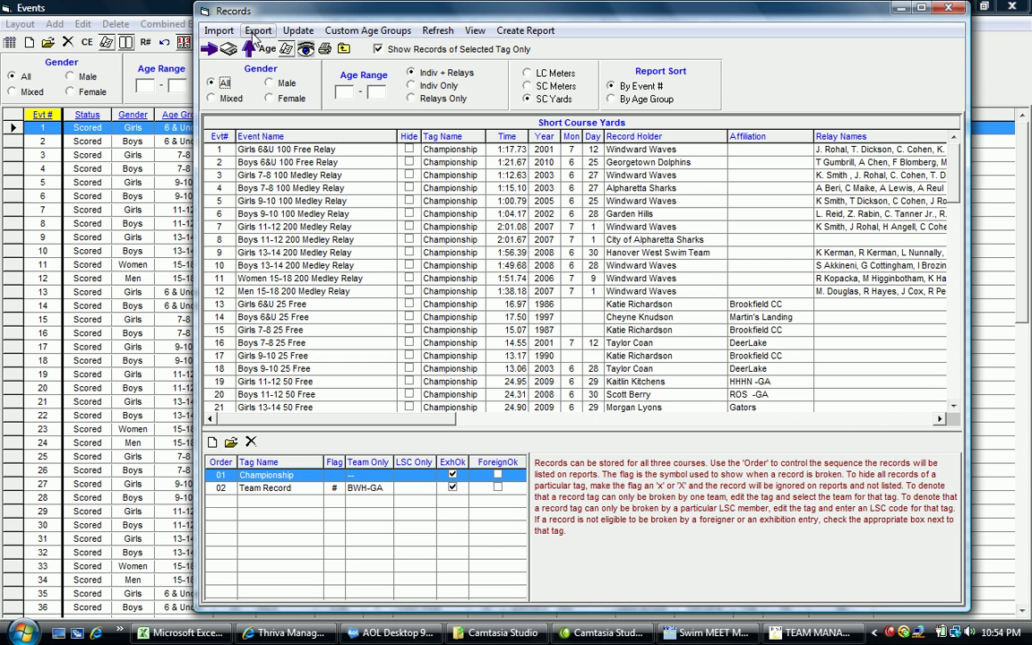
Export the Championship tag's records to a REC file named "Team Record" in the records folder.
{"action": "left_click", "coordinate": [257, 33]}
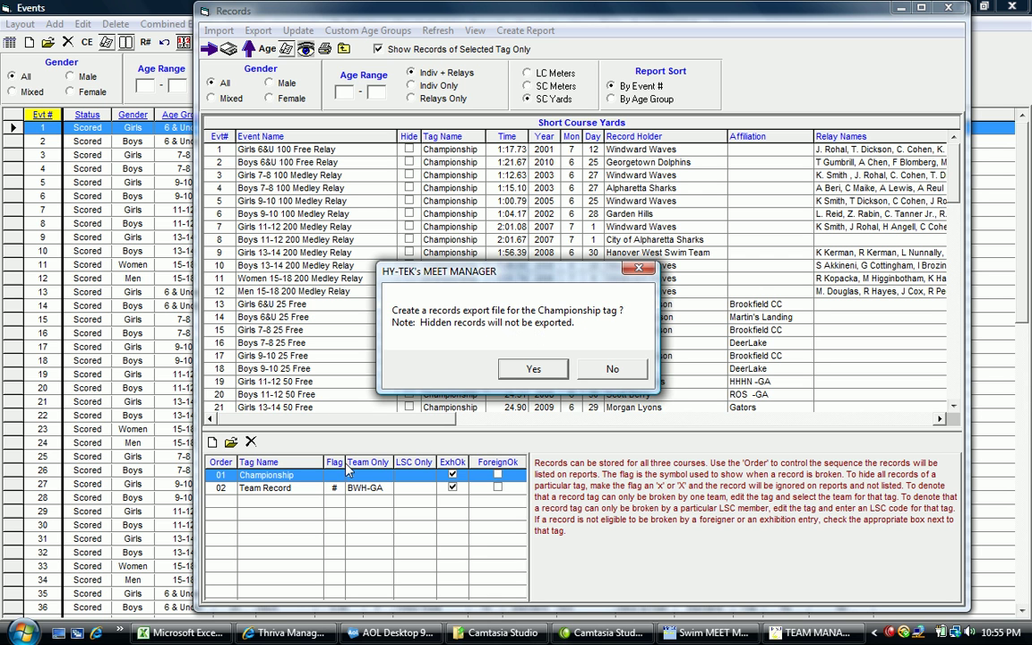
{"action": "left_click", "coordinate": [526, 371]}
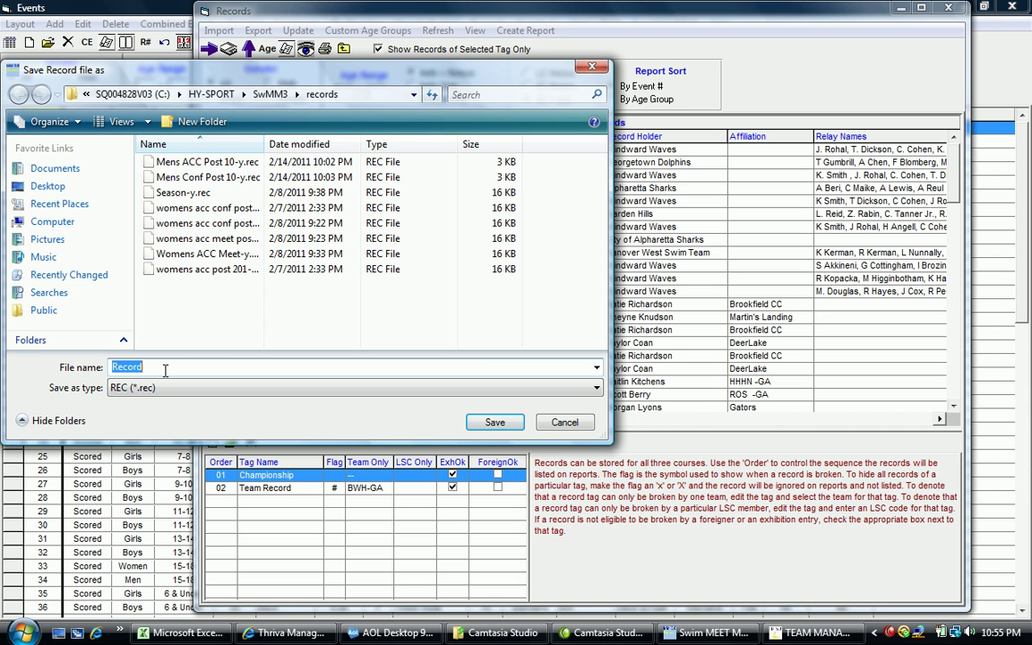
{"action": "type", "text": "Team "}
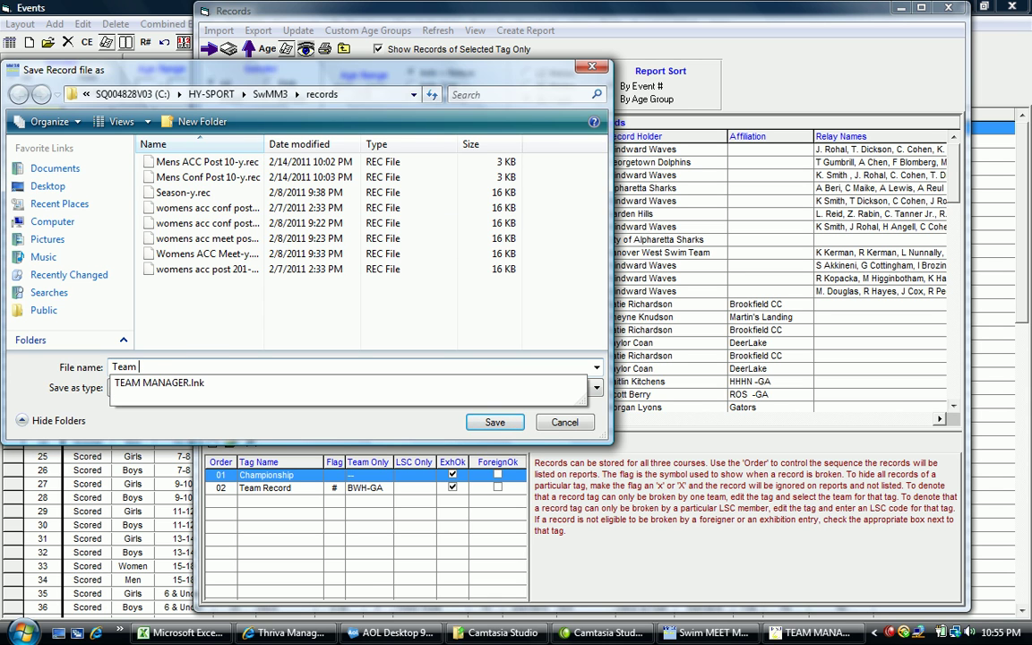
{"action": "type", "text": "Record"}
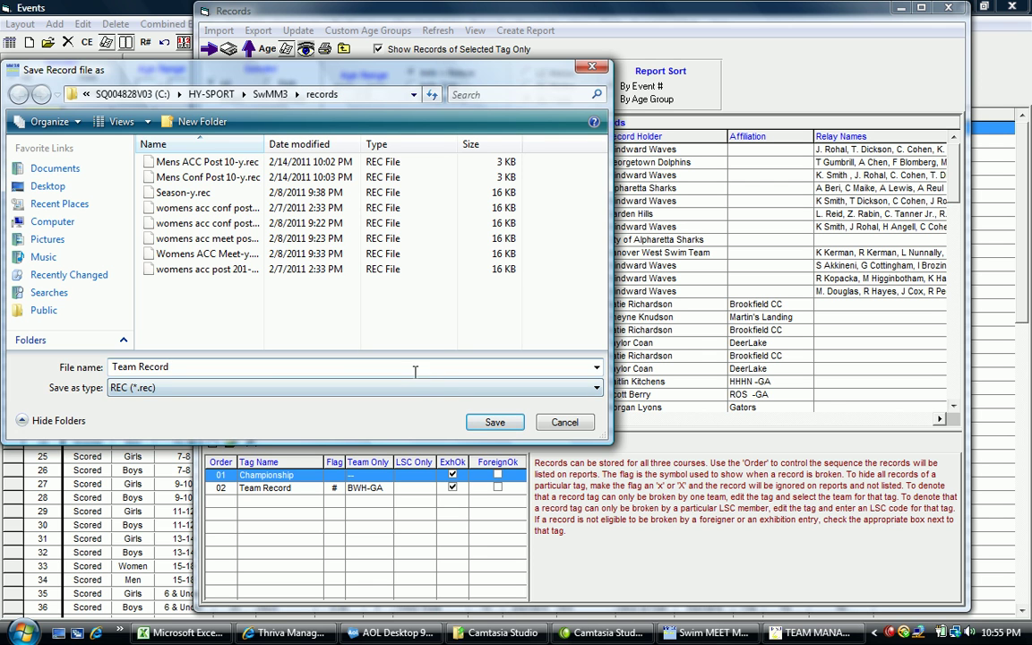
{"action": "left_click", "coordinate": [494, 423]}
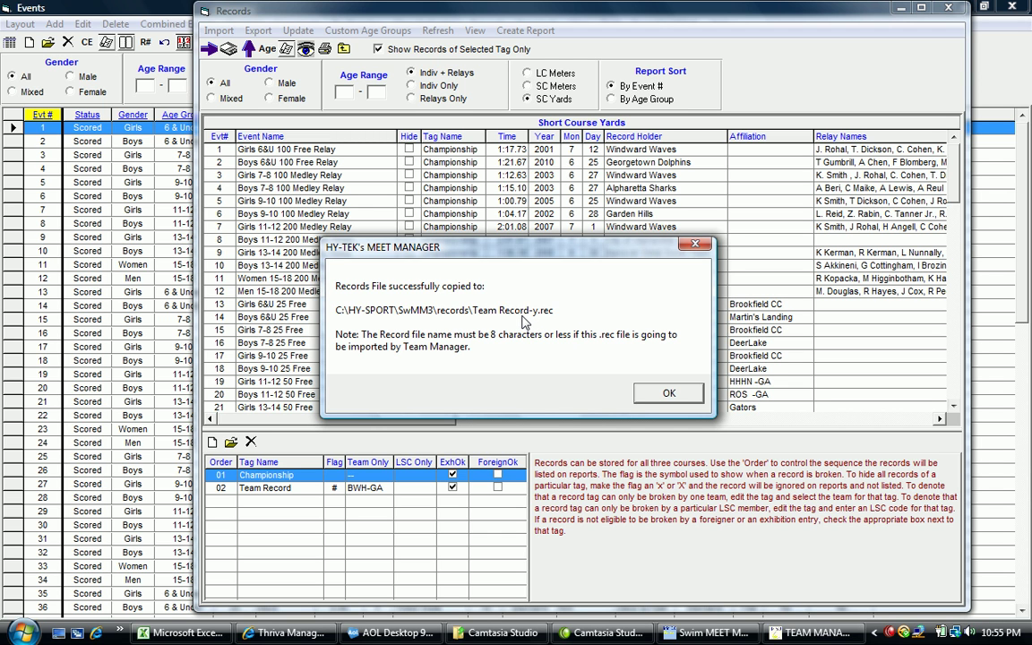
{"action": "left_click", "coordinate": [665, 394]}
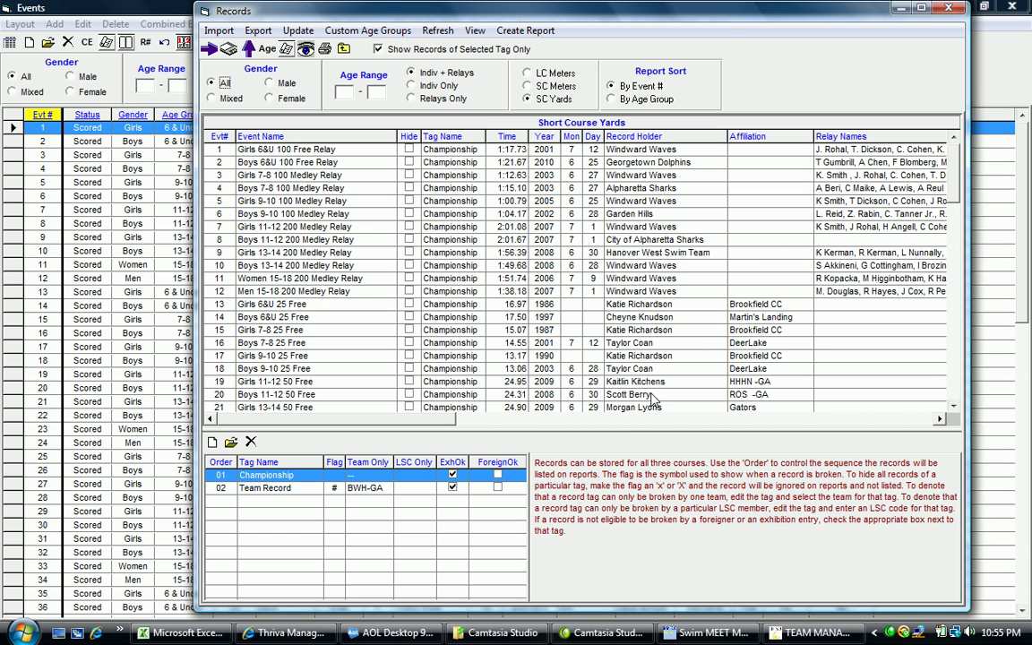
Import the Championship tag from Team Record-y.rec in C:\HY-SPORT\SwMM3\records and close the Records window.
{"action": "left_click", "coordinate": [219, 31]}
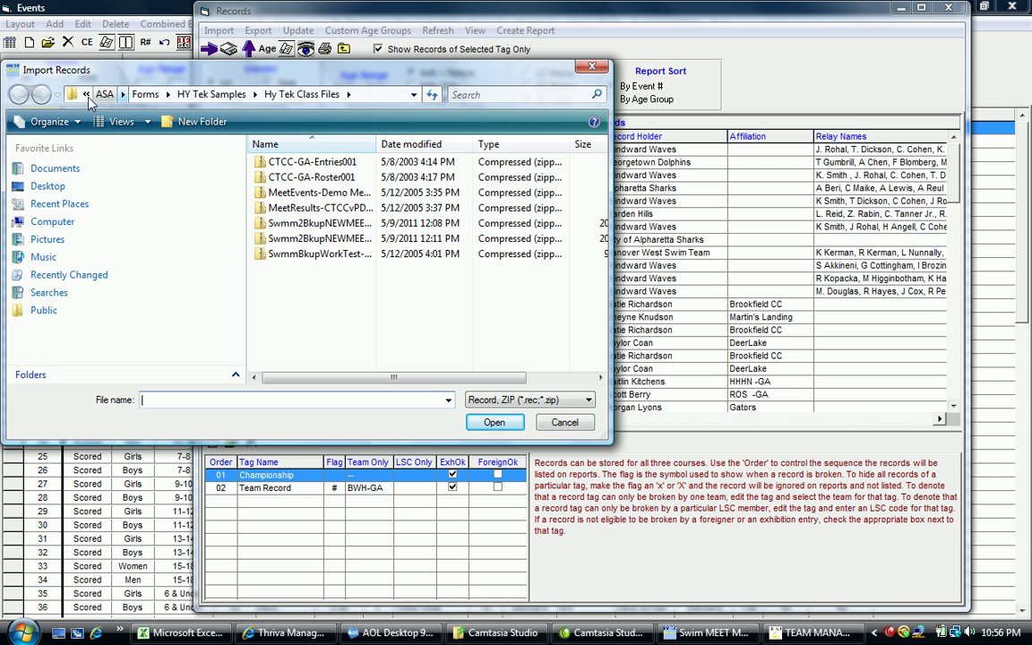
{"action": "left_click", "coordinate": [49, 223]}
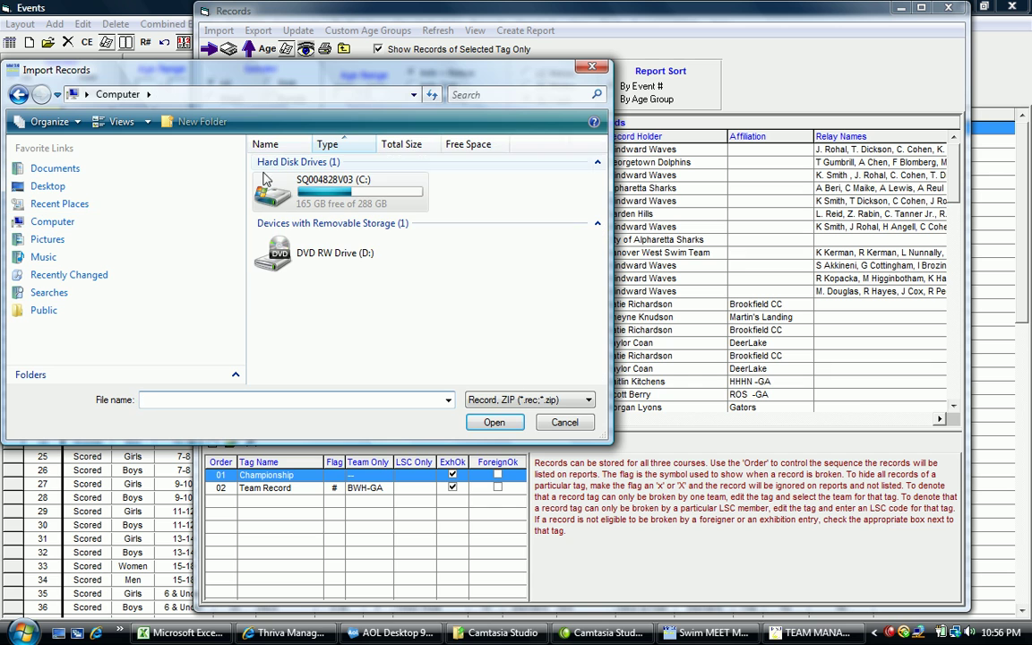
{"action": "double_click", "coordinate": [271, 199]}
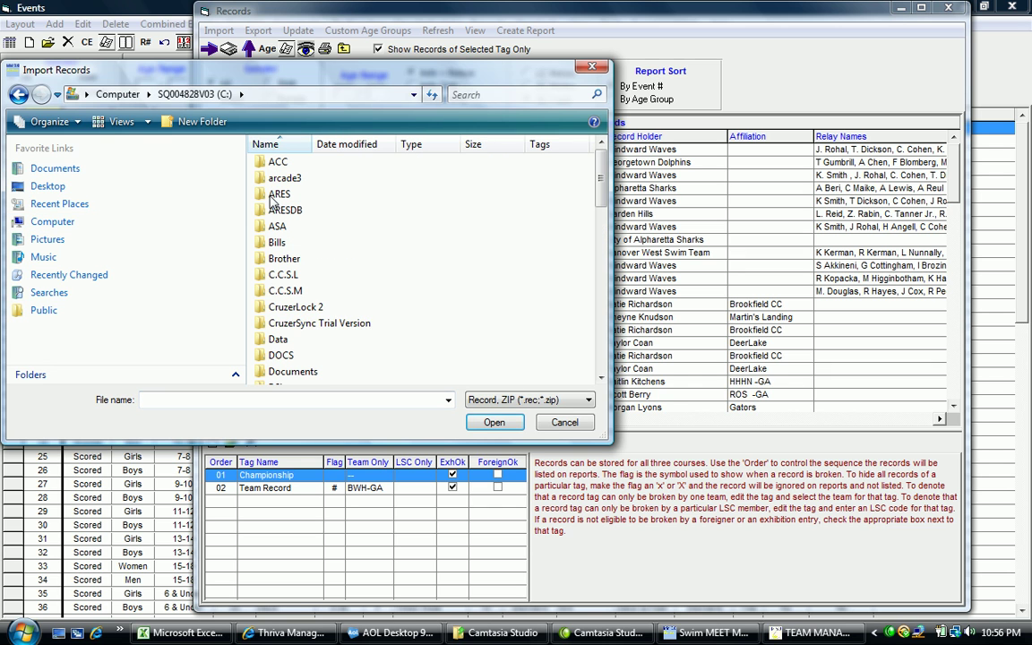
{"action": "left_click", "coordinate": [600, 334]}
{"action": "left_click", "coordinate": [286, 221]}
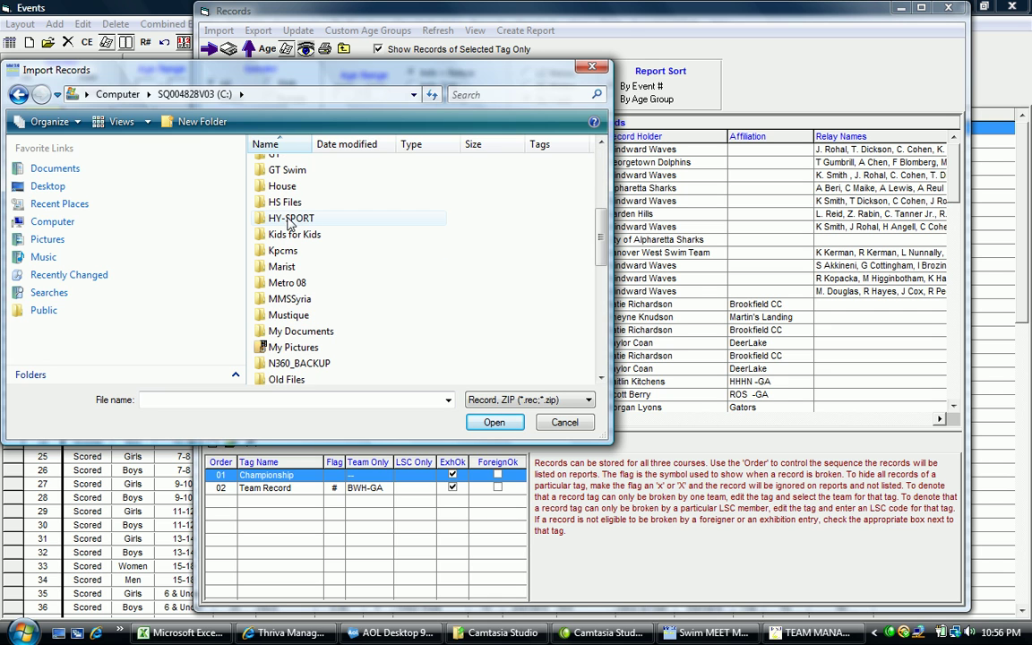
{"action": "double_click", "coordinate": [287, 220]}
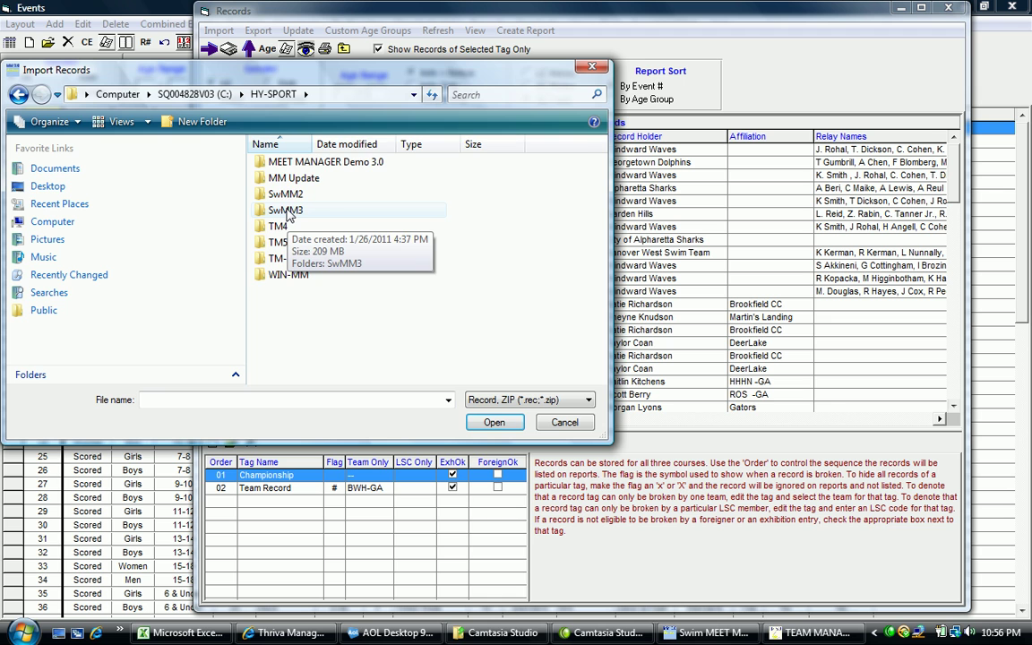
{"action": "double_click", "coordinate": [286, 211]}
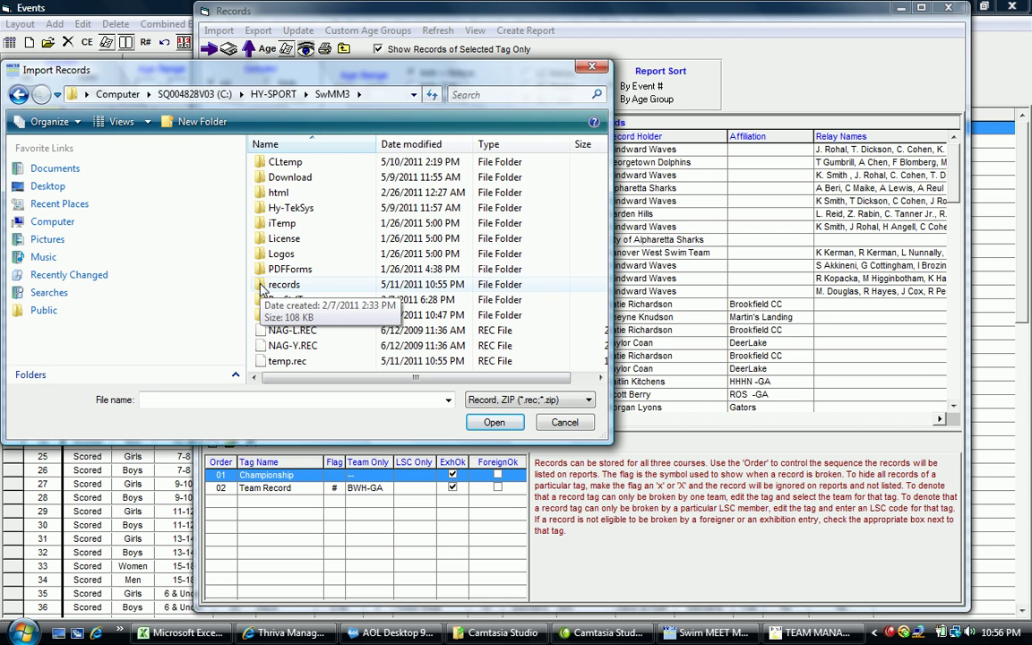
{"action": "double_click", "coordinate": [284, 285]}
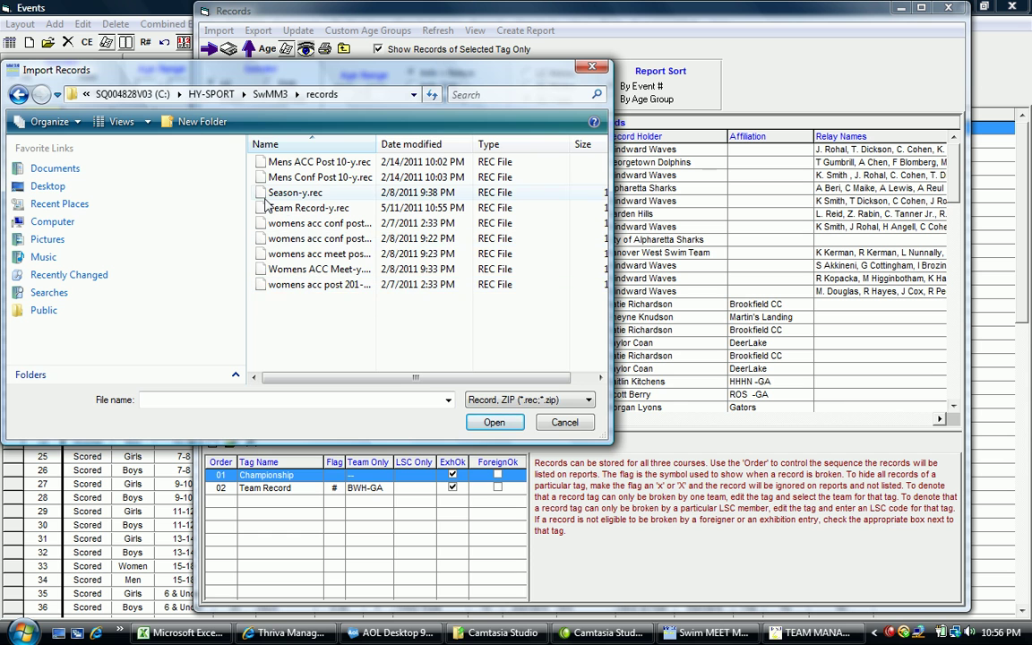
{"action": "double_click", "coordinate": [265, 209]}
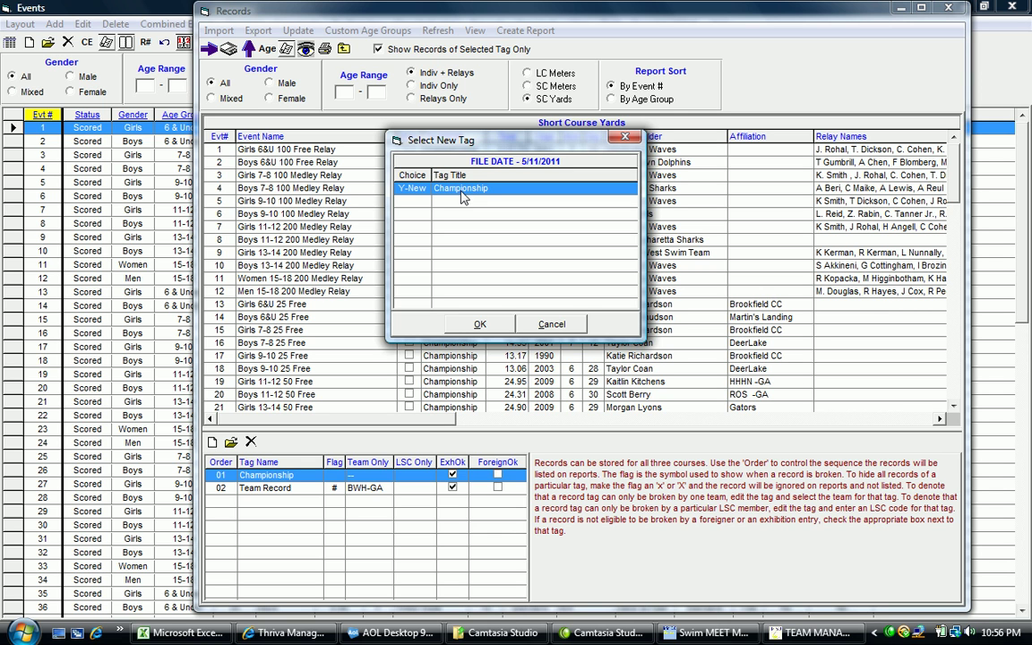
{"action": "left_click", "coordinate": [477, 324]}
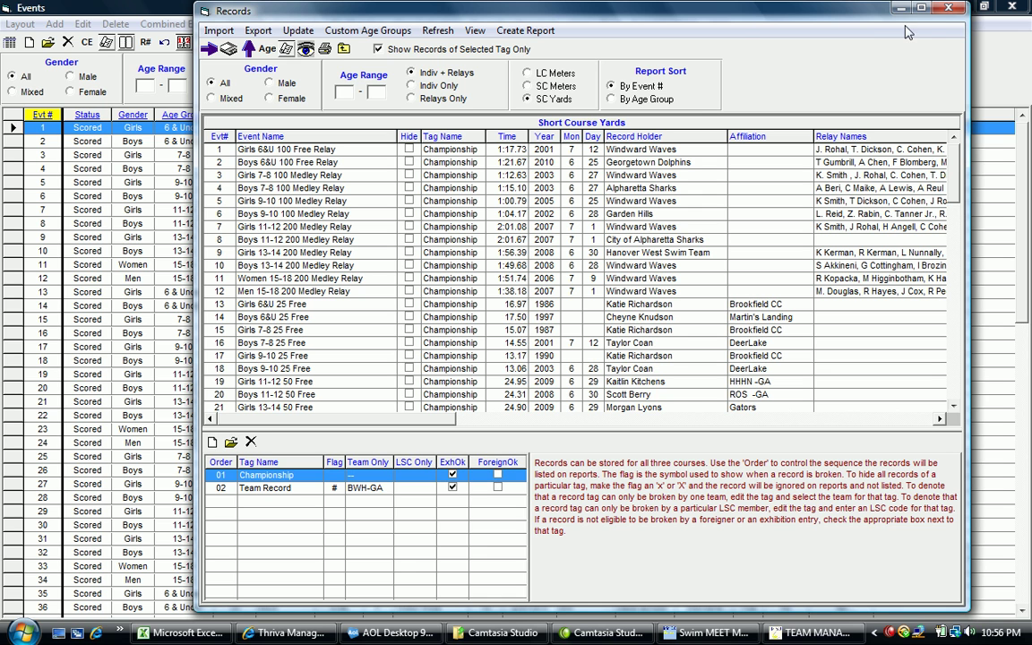
{"action": "left_click", "coordinate": [949, 11]}
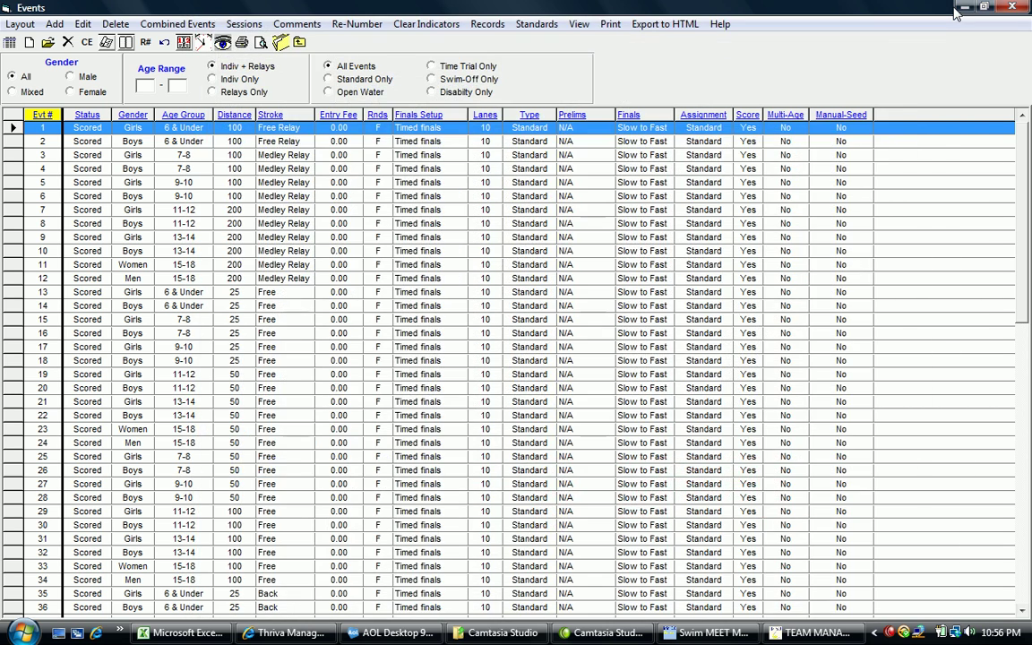